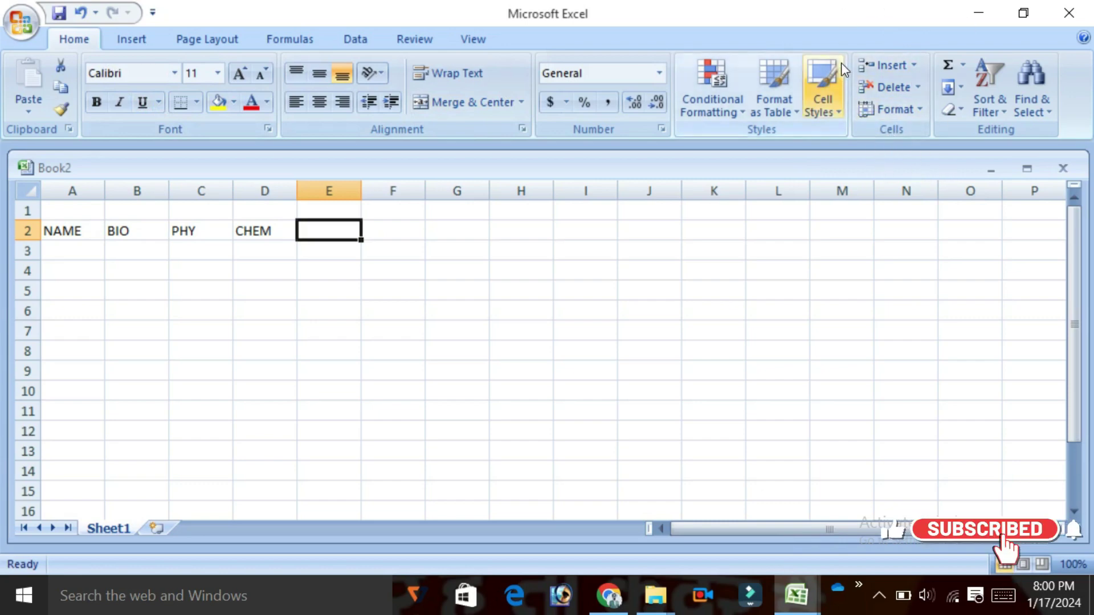
Select the NAME, BIO and other cells, including the range A3:A13 under NAME.
{"action": "left_click", "coordinate": [238, 265]}
{"action": "left_click", "coordinate": [76, 231]}
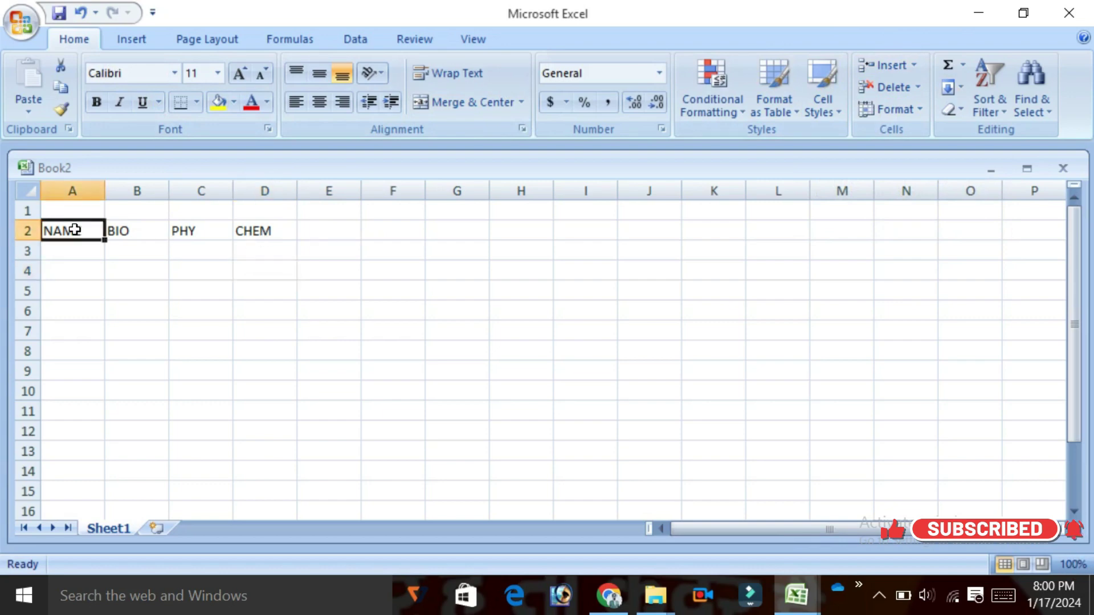
{"action": "left_click", "coordinate": [139, 228]}
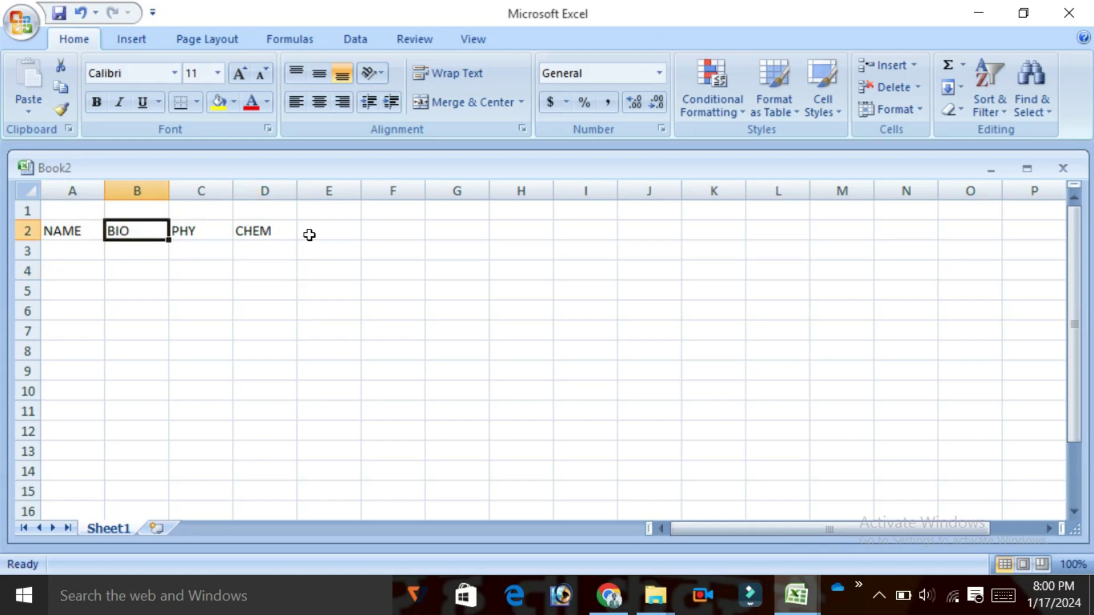
{"action": "left_click", "coordinate": [282, 252]}
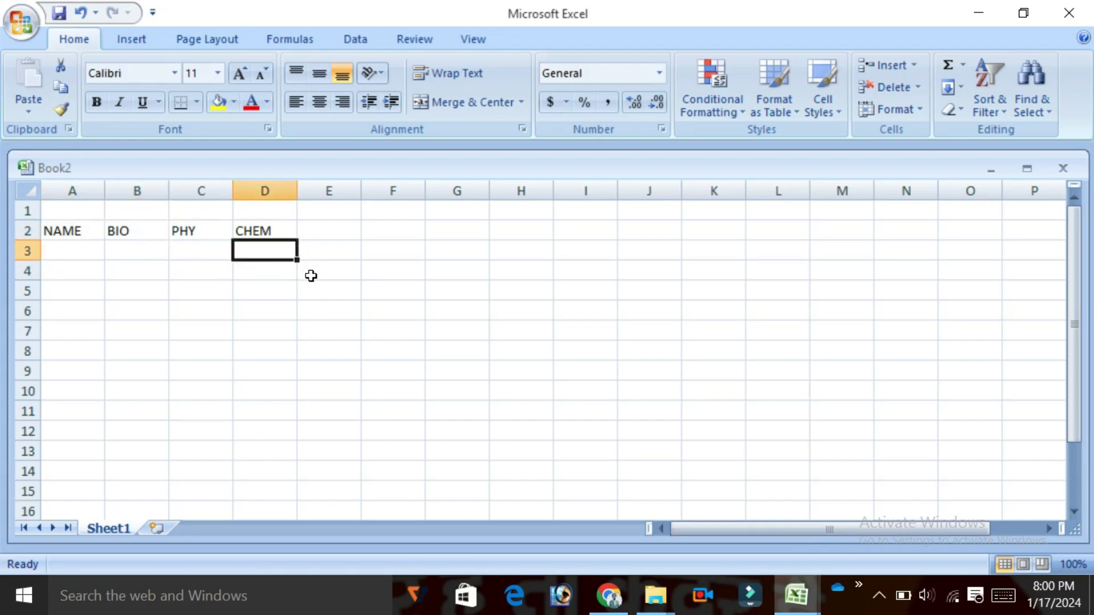
{"action": "left_click", "coordinate": [142, 230]}
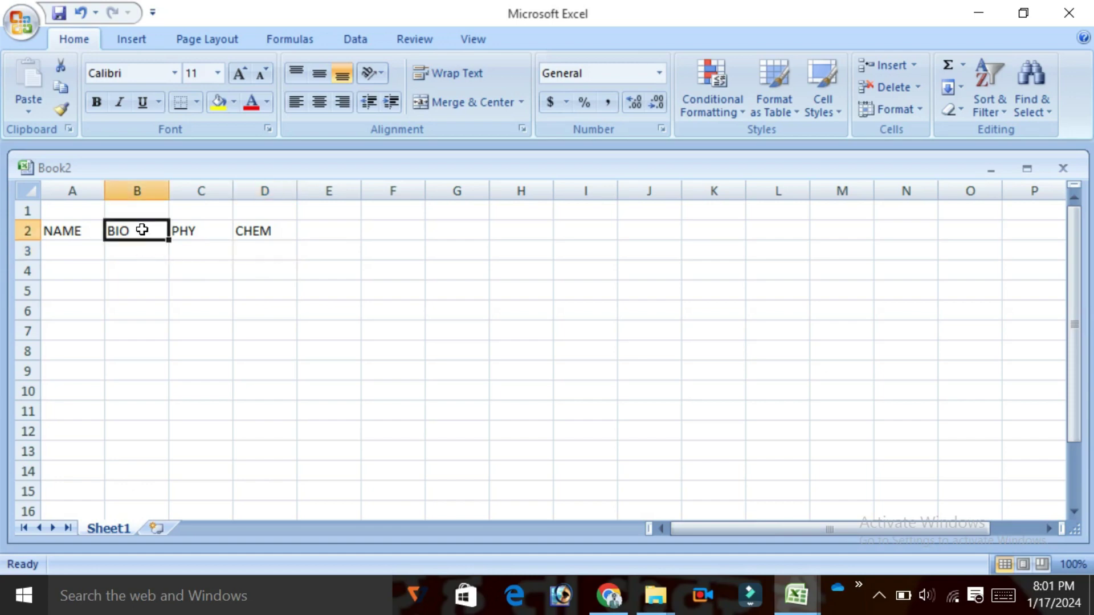
{"action": "left_click", "coordinate": [53, 229]}
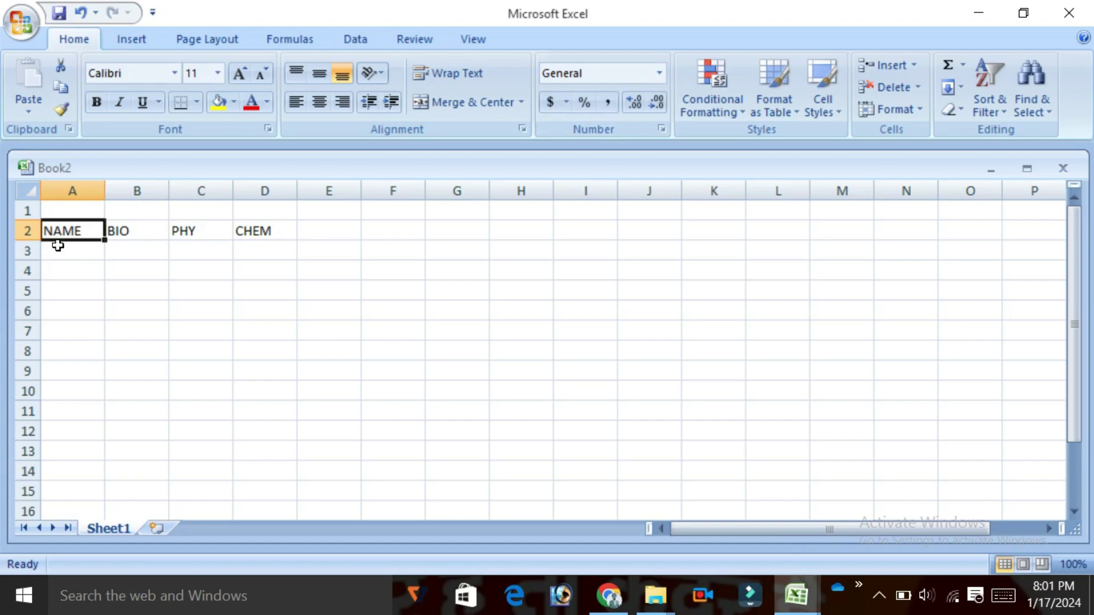
{"action": "left_click_drag", "start_coordinate": [58, 248], "coordinate": [74, 448]}
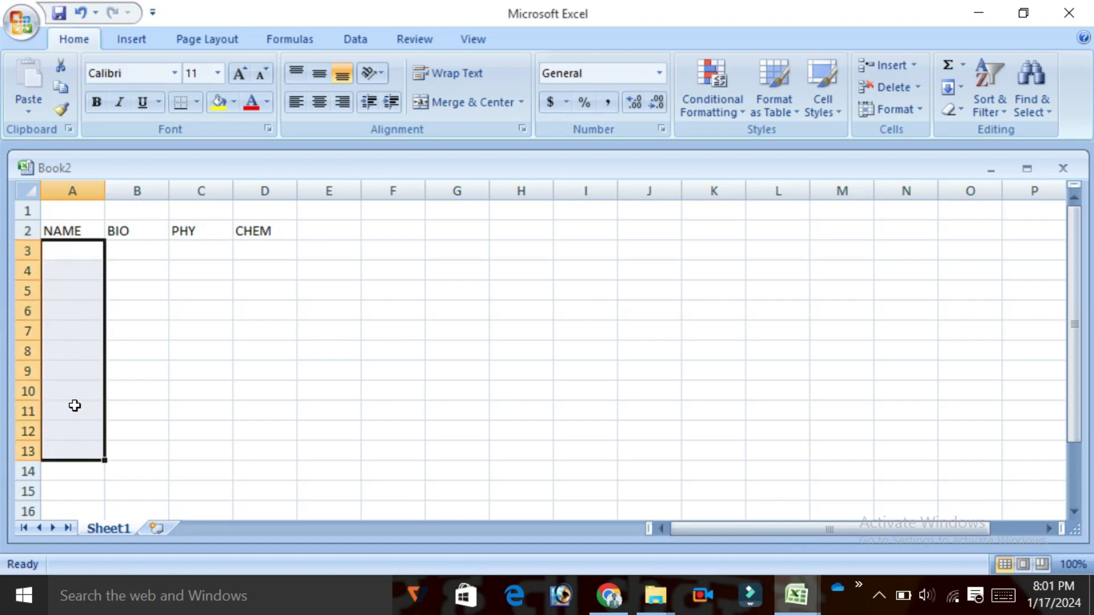
{"action": "left_click", "coordinate": [123, 335]}
{"action": "left_click", "coordinate": [83, 227]}
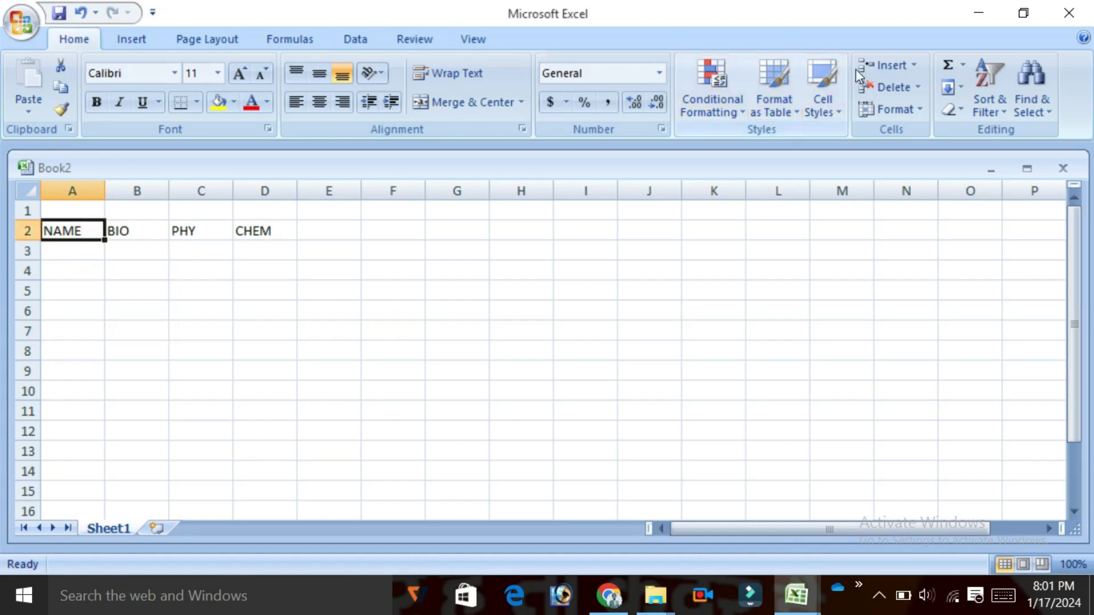
Insert a blank sheet column before NAME, shifting the headers one column right.
{"action": "left_click", "coordinate": [914, 67]}
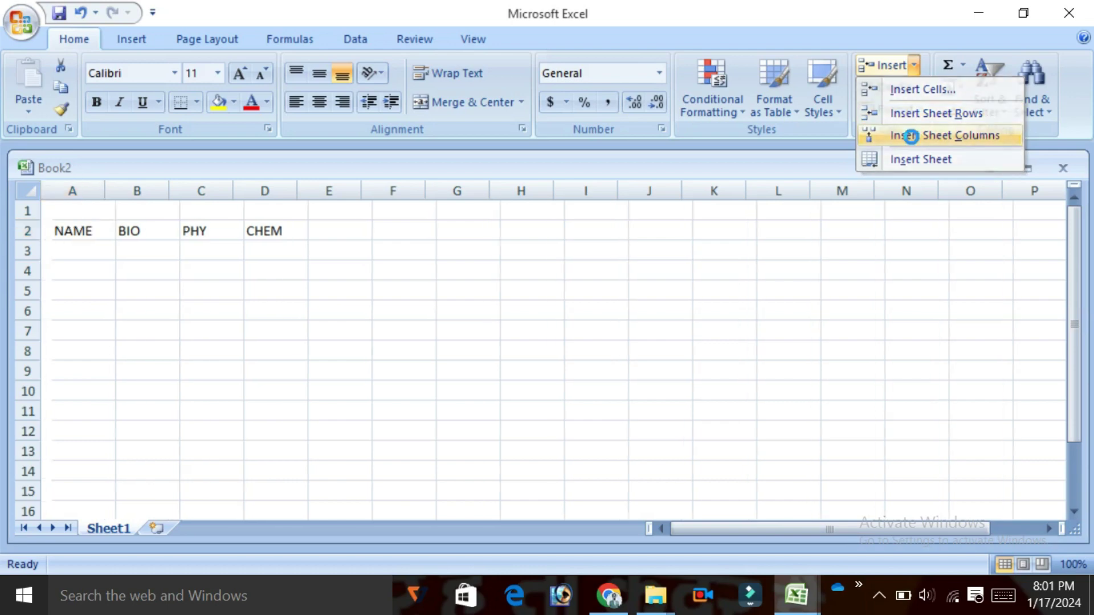
{"action": "left_click", "coordinate": [915, 136]}
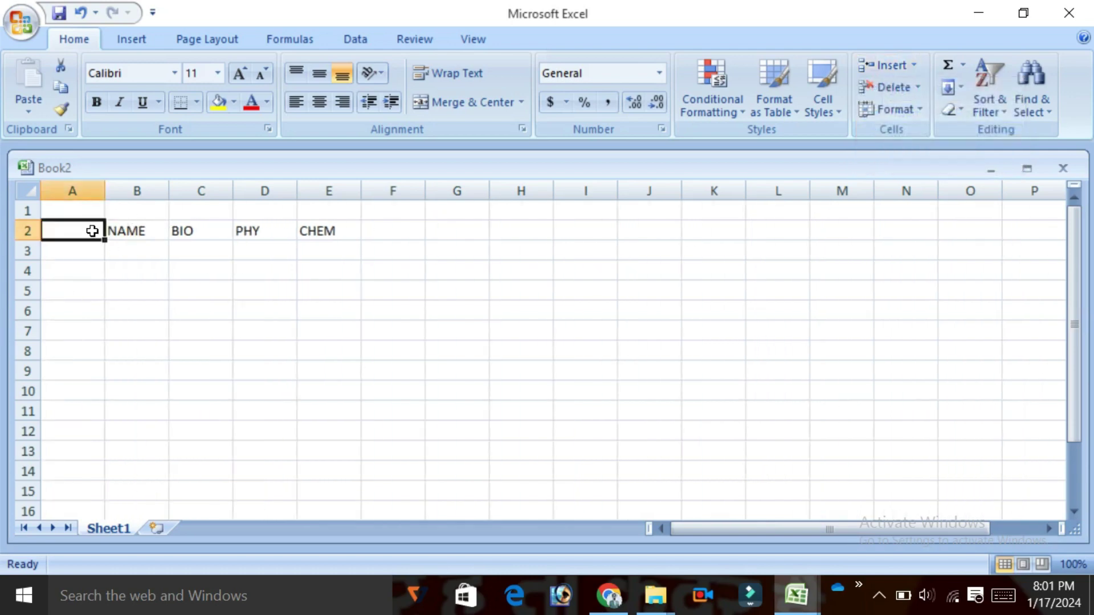
{"action": "left_click", "coordinate": [138, 252]}
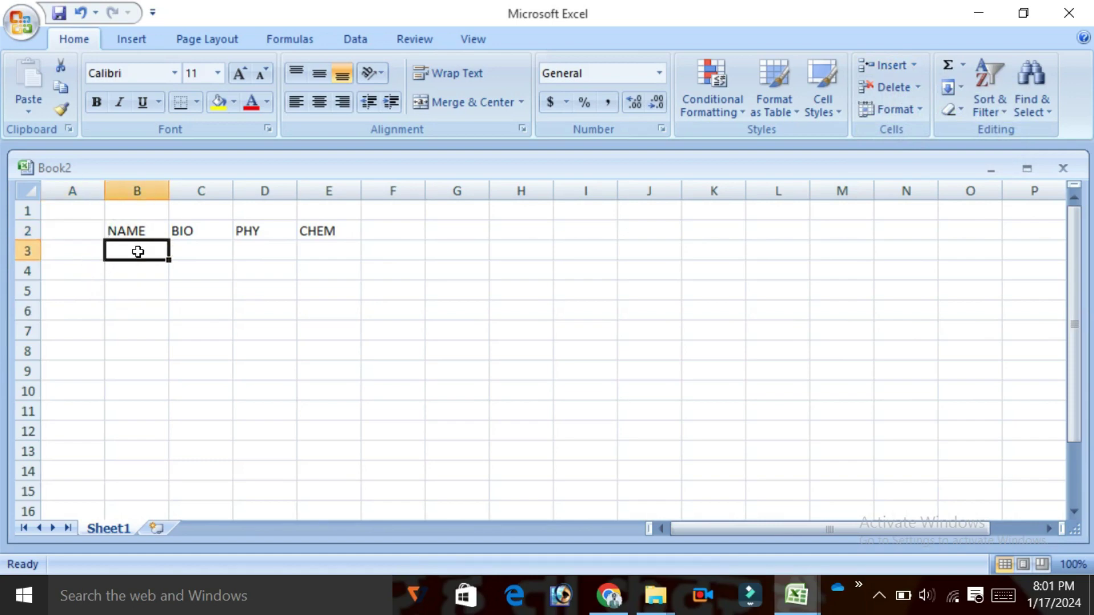
Enter the header 'SR NO' in A2 with serial numbers 1 and 2 below it.
{"action": "left_click", "coordinate": [79, 226]}
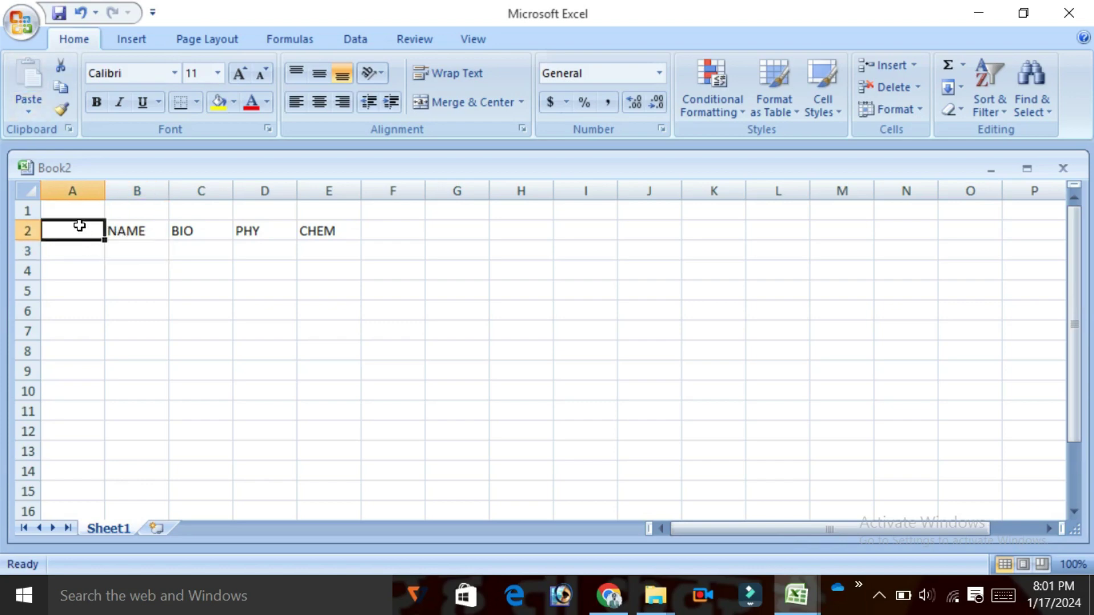
{"action": "type", "text": "SR "}
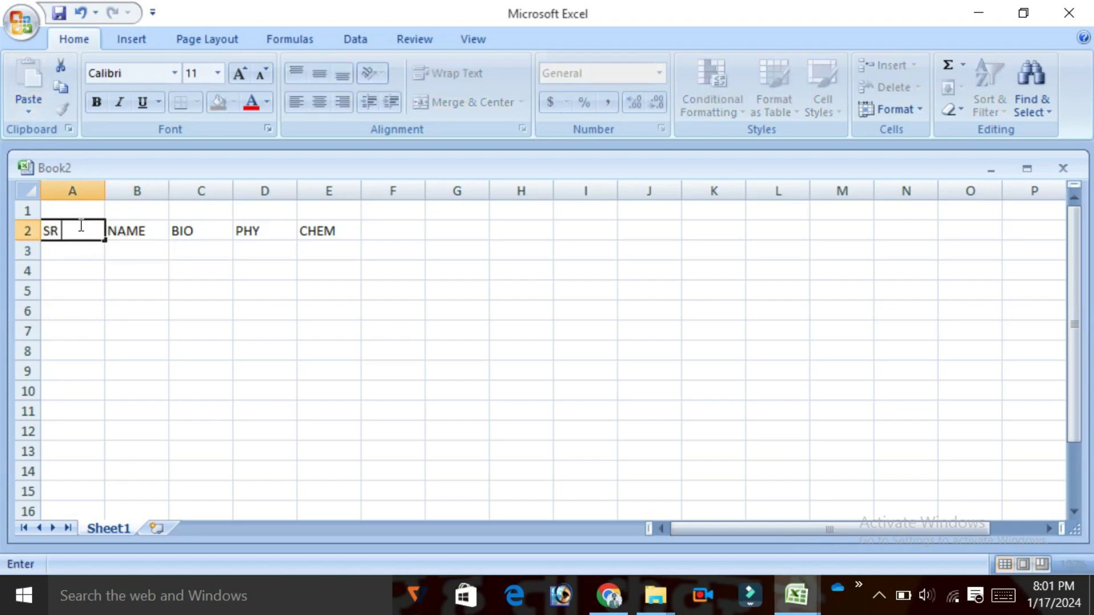
{"action": "type", "text": "NO."}
{"action": "left_click", "coordinate": [73, 245]}
{"action": "type", "text": "1"}
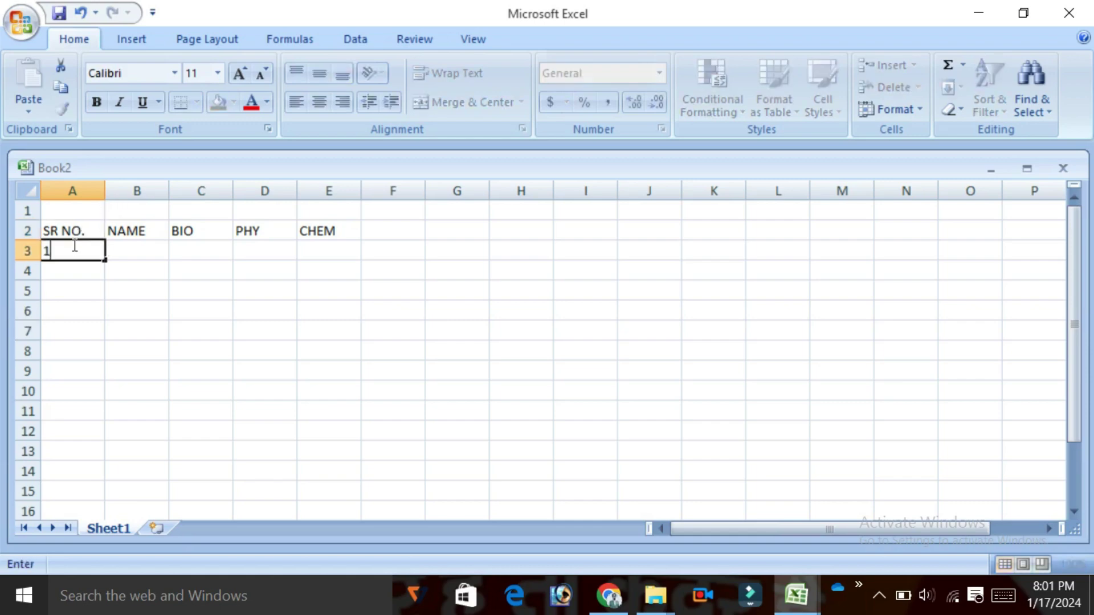
{"action": "key", "text": "Return"}
{"action": "type", "text": "2"}
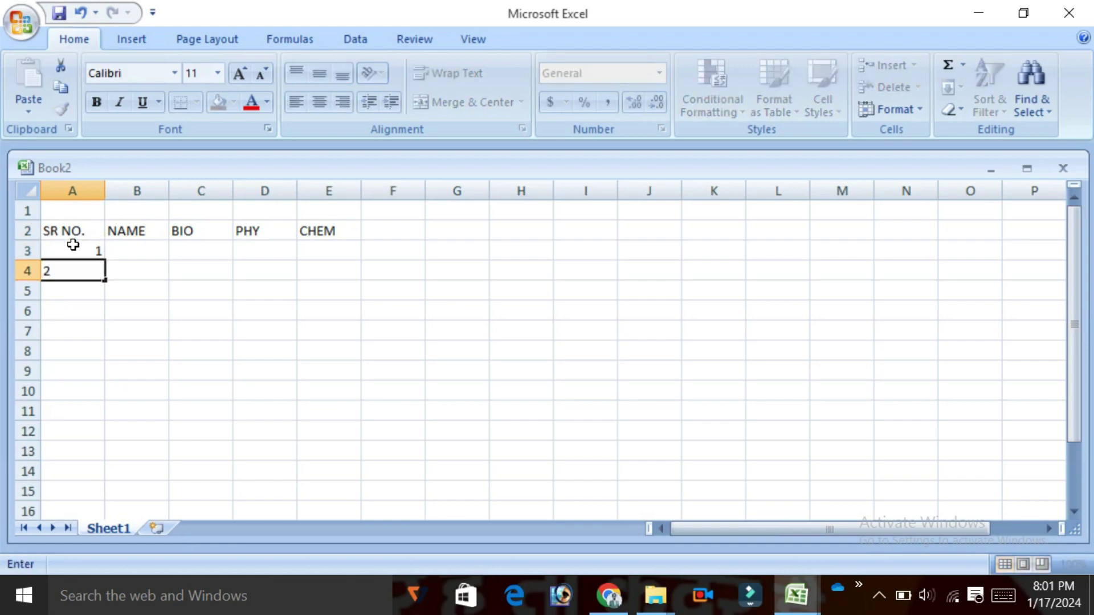
Enter the two student names under NAME in B3 and B4.
{"action": "left_click", "coordinate": [118, 253]}
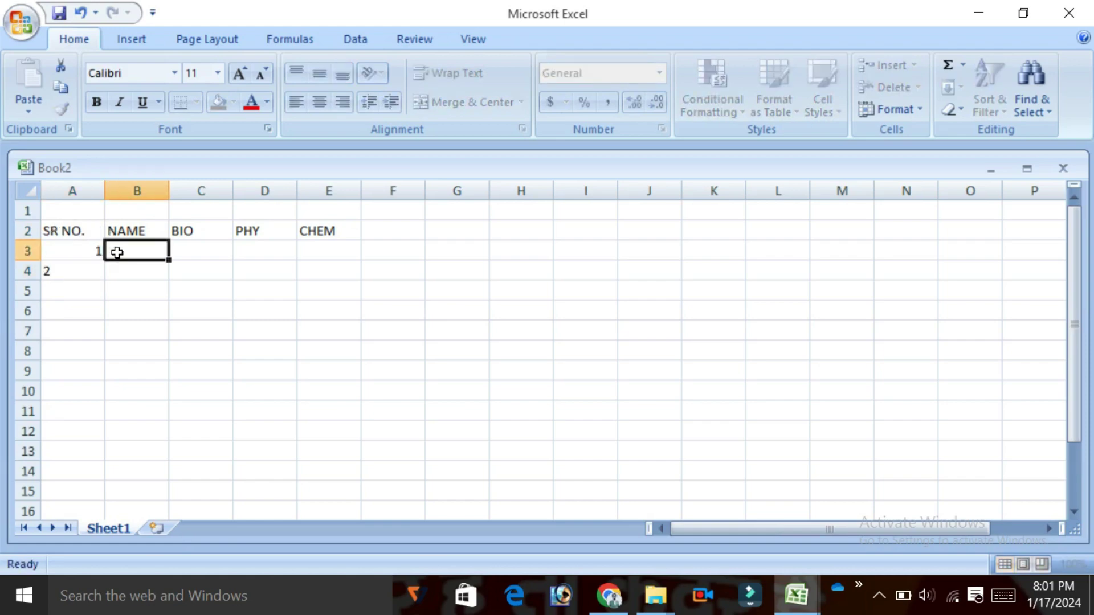
{"action": "type", "text": "A"}
{"action": "type", "text": "NIKA"}
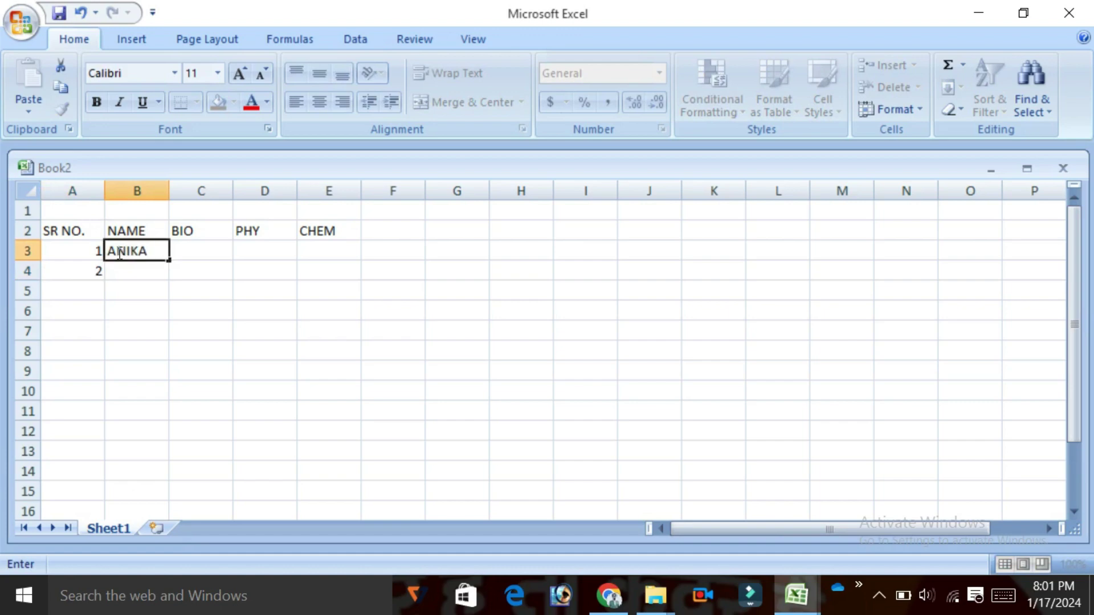
{"action": "key", "text": "Return"}
{"action": "type", "text": "MA"}
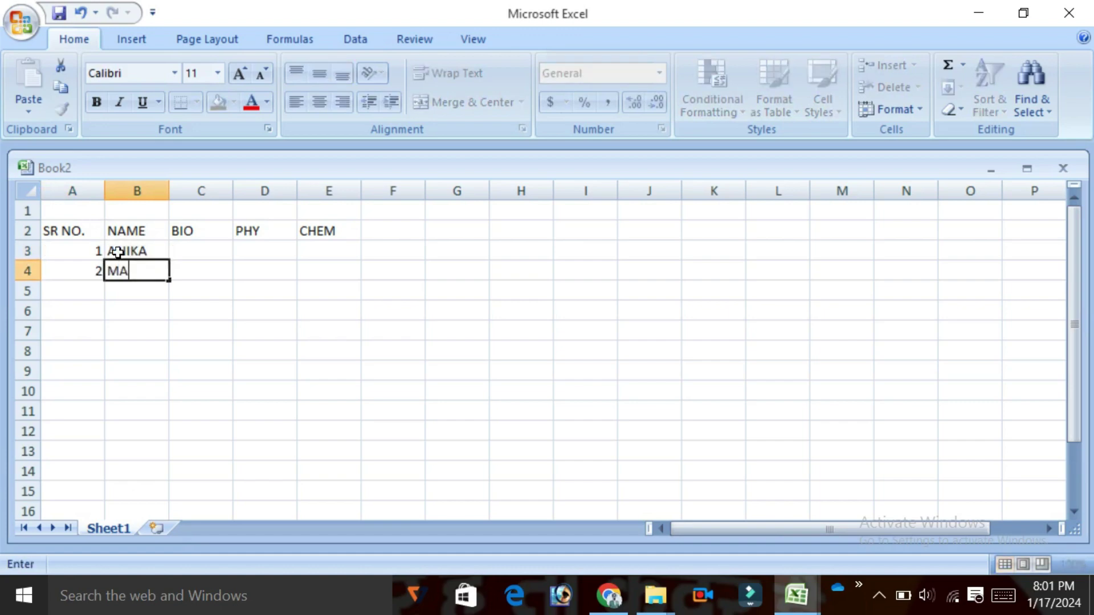
{"action": "type", "text": "YA"}
{"action": "left_click", "coordinate": [143, 251]}
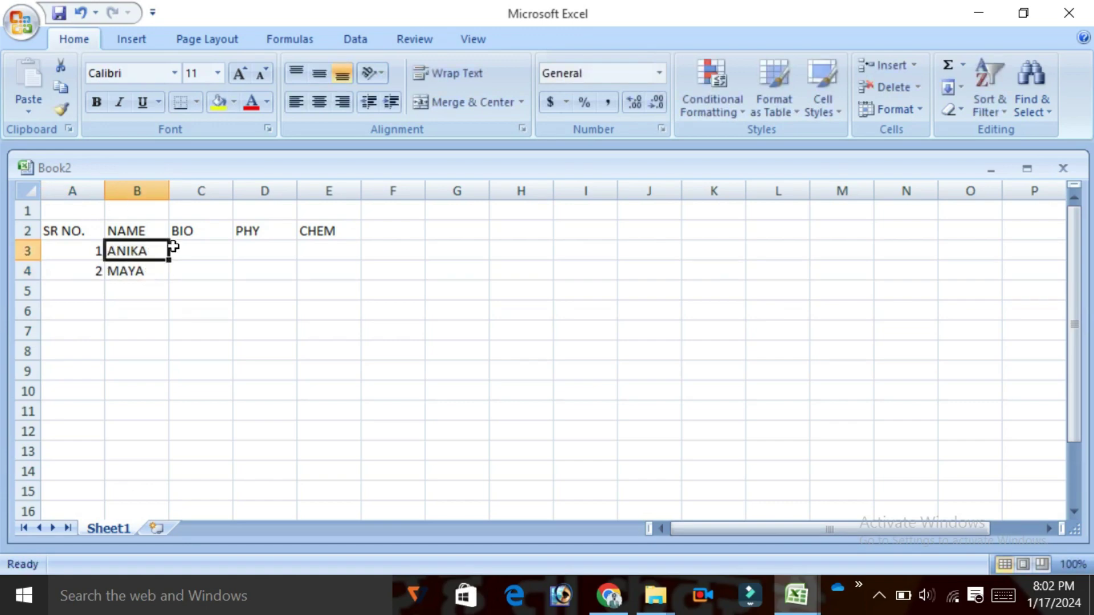
Insert a blank sheet row at row 3, between the headers and the first student.
{"action": "left_click", "coordinate": [913, 66]}
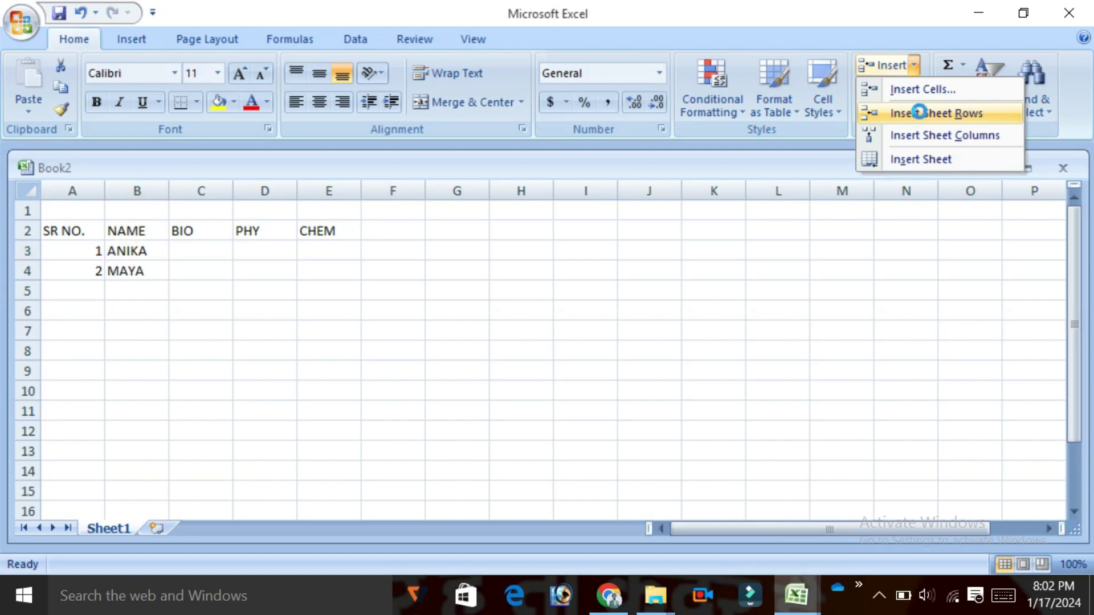
{"action": "left_click", "coordinate": [920, 112]}
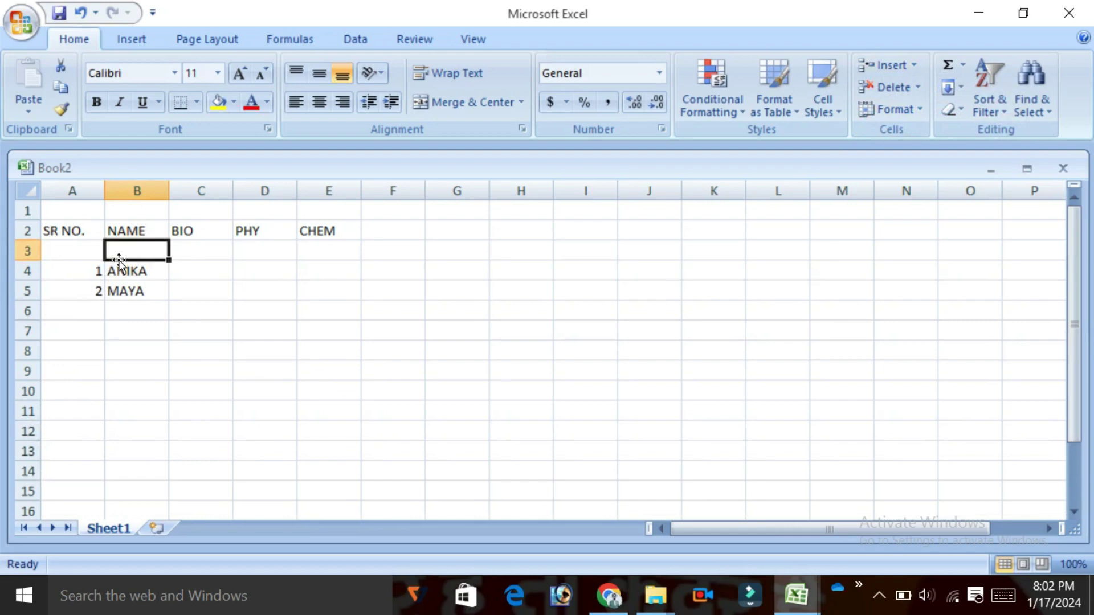
{"action": "left_click", "coordinate": [95, 253]}
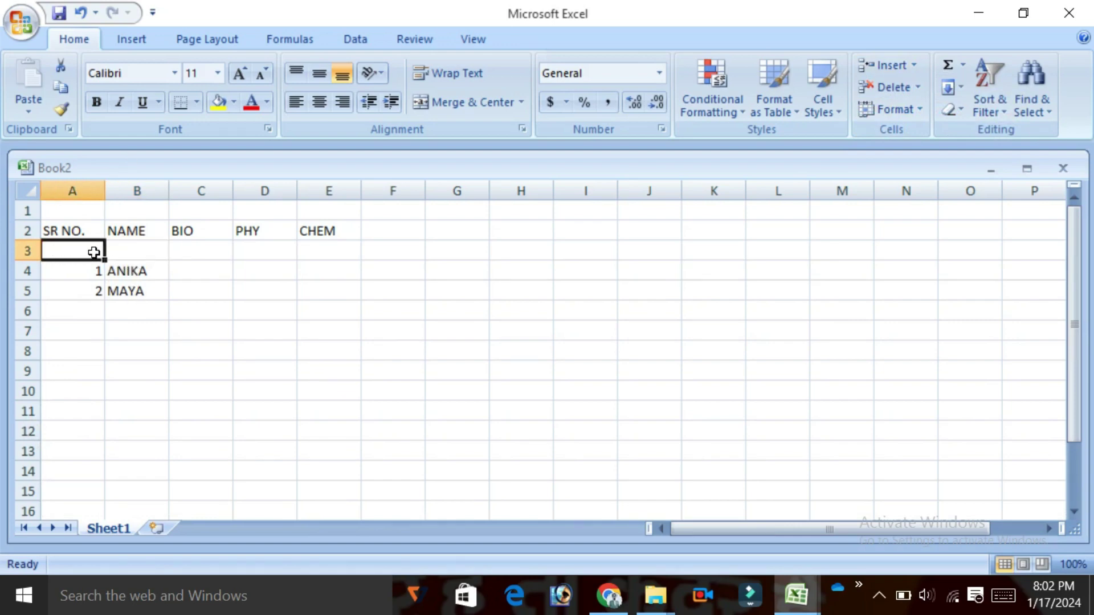
{"action": "left_click", "coordinate": [94, 291]}
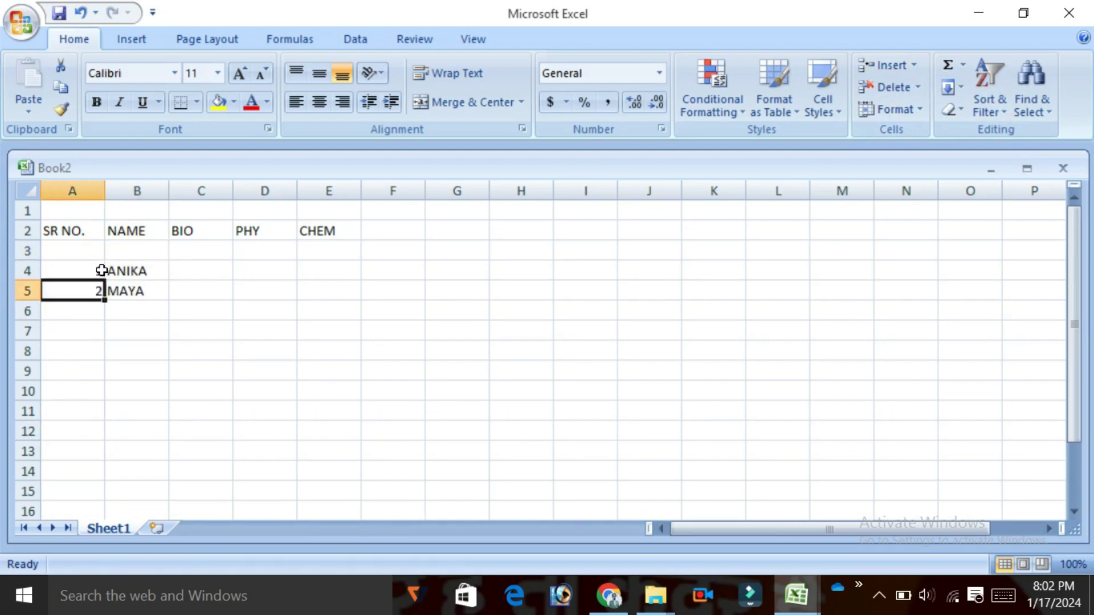
{"action": "left_click", "coordinate": [139, 251]}
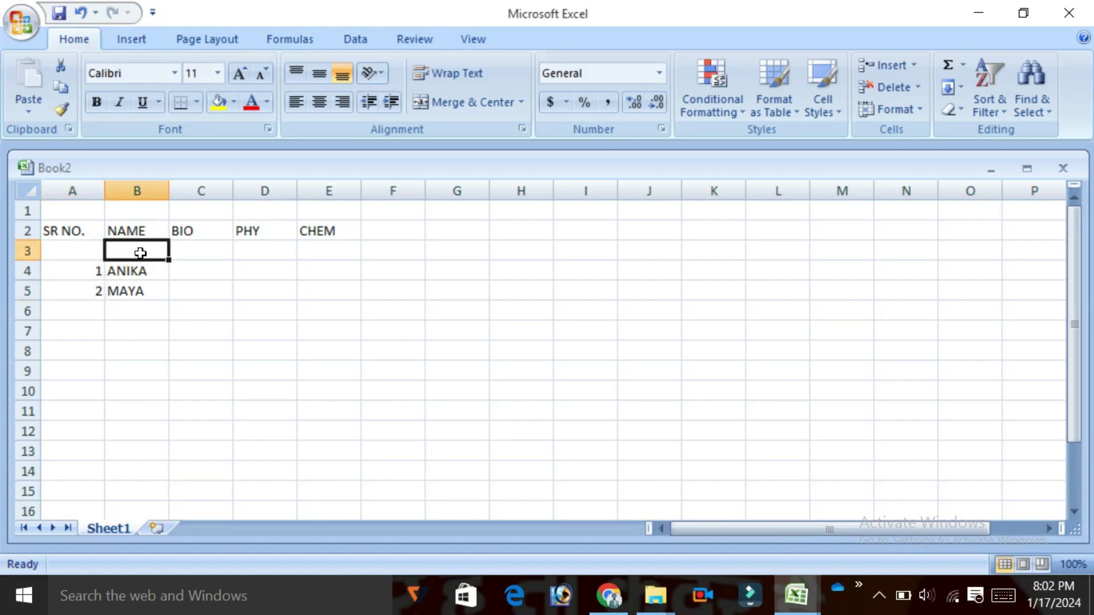
Insert a second blank sheet row at row 3 above the student entries.
{"action": "left_click", "coordinate": [913, 66]}
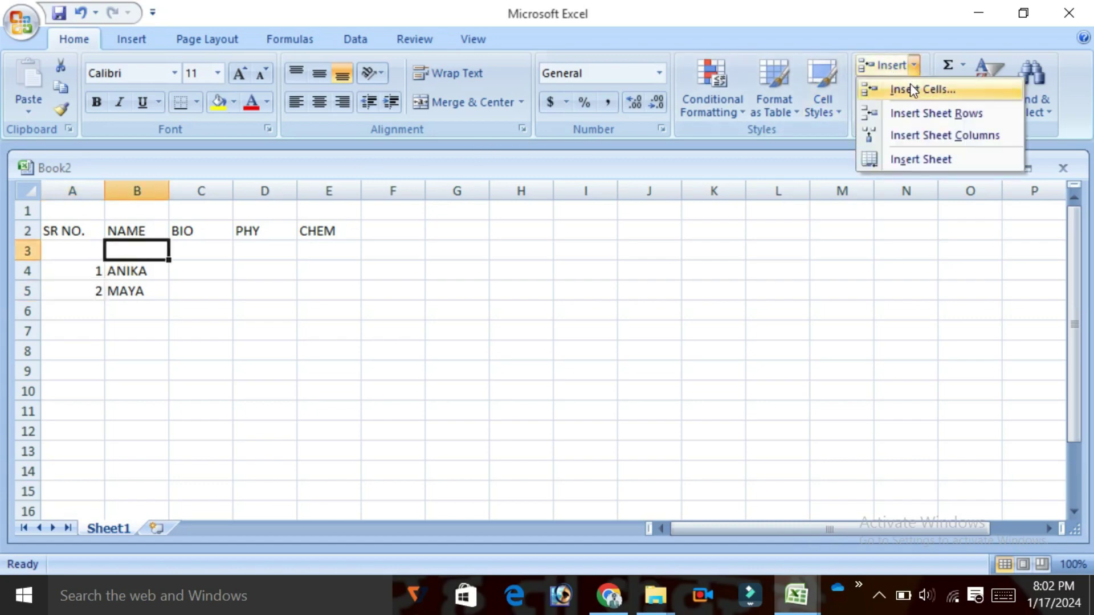
{"action": "left_click", "coordinate": [912, 114]}
{"action": "left_click", "coordinate": [116, 266]}
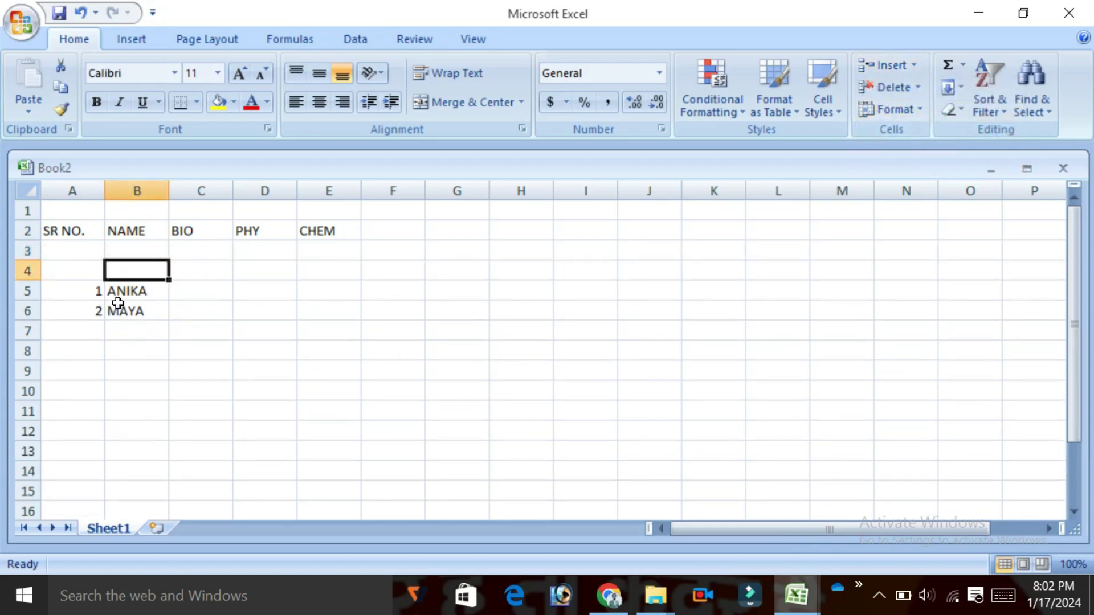
Insert a test row above MAYA, then delete the empty cells shifting up to rejoin the students.
{"action": "left_click", "coordinate": [118, 307]}
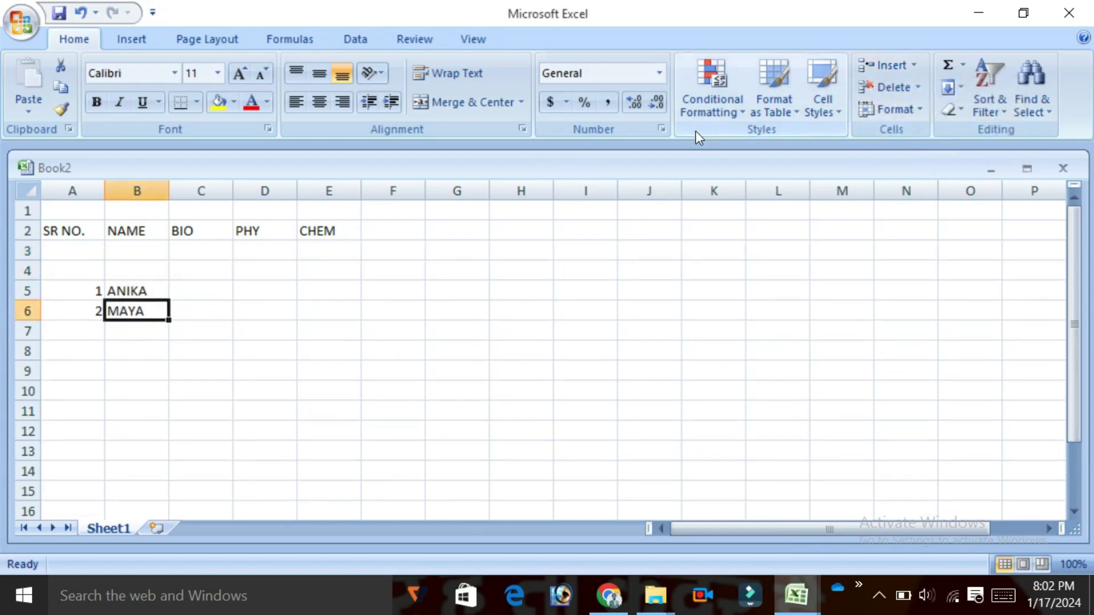
{"action": "left_click", "coordinate": [911, 70]}
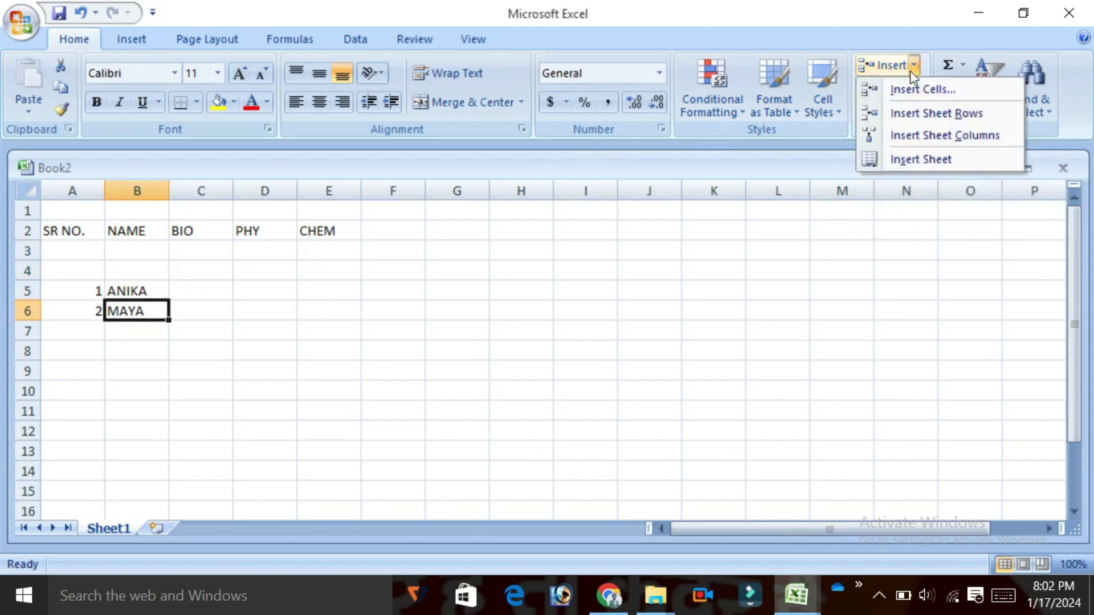
{"action": "left_click", "coordinate": [911, 114]}
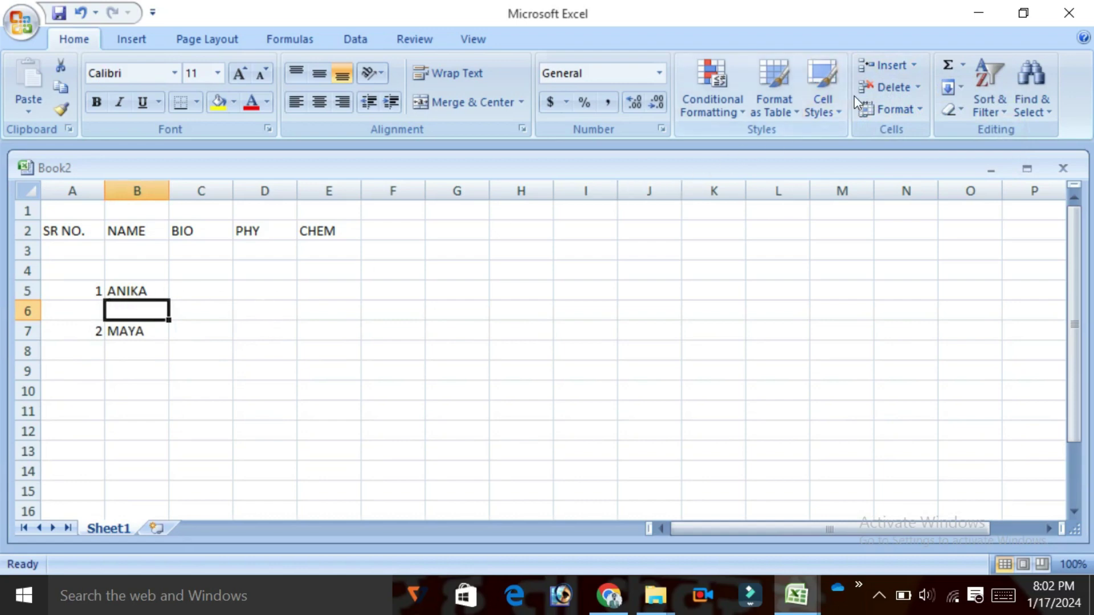
{"action": "left_click", "coordinate": [881, 88]}
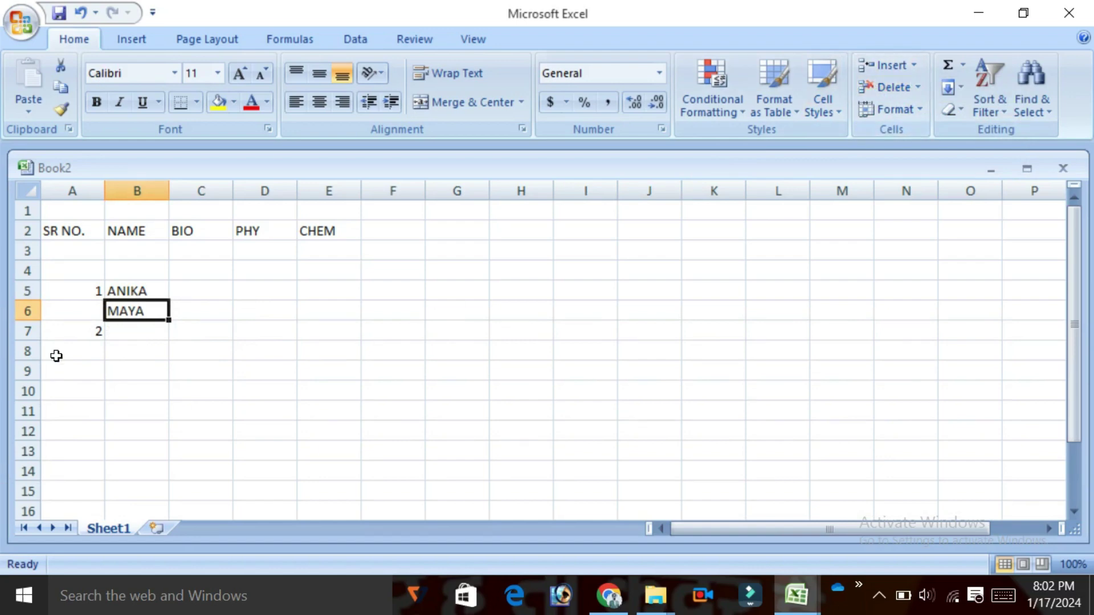
{"action": "left_click", "coordinate": [93, 310]}
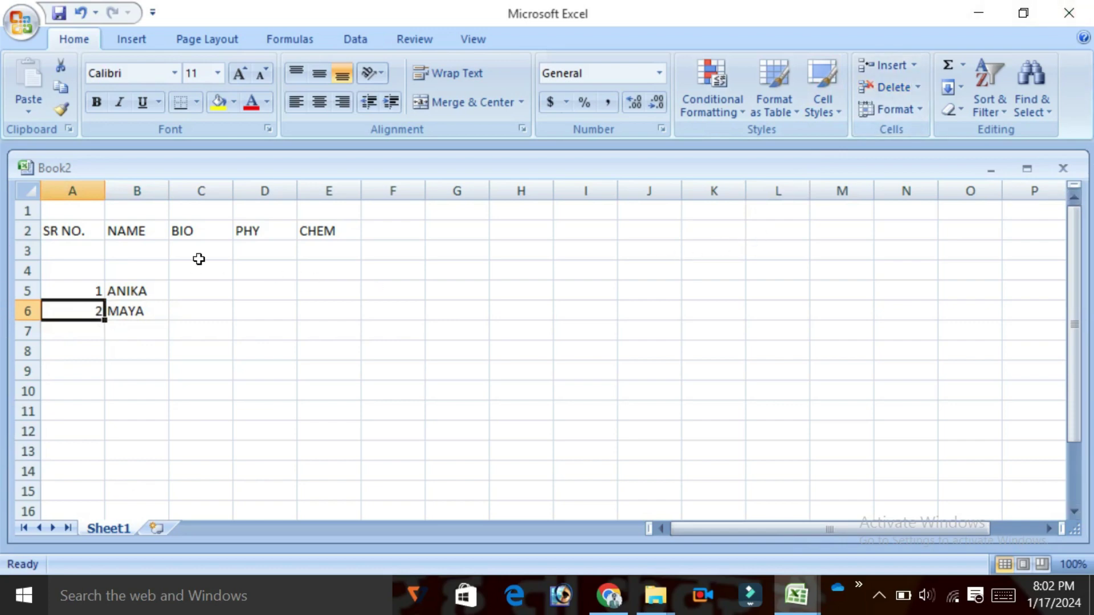
{"action": "left_click", "coordinate": [153, 251]}
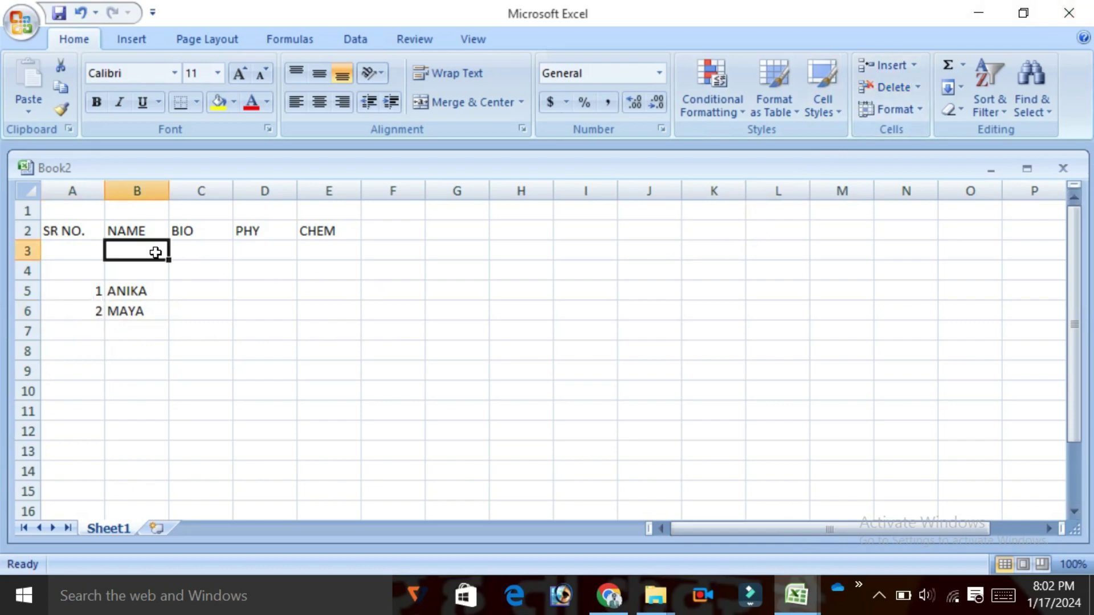
Delete one empty row, then delete the entire CHEM column from E2.
{"action": "left_click", "coordinate": [916, 88]}
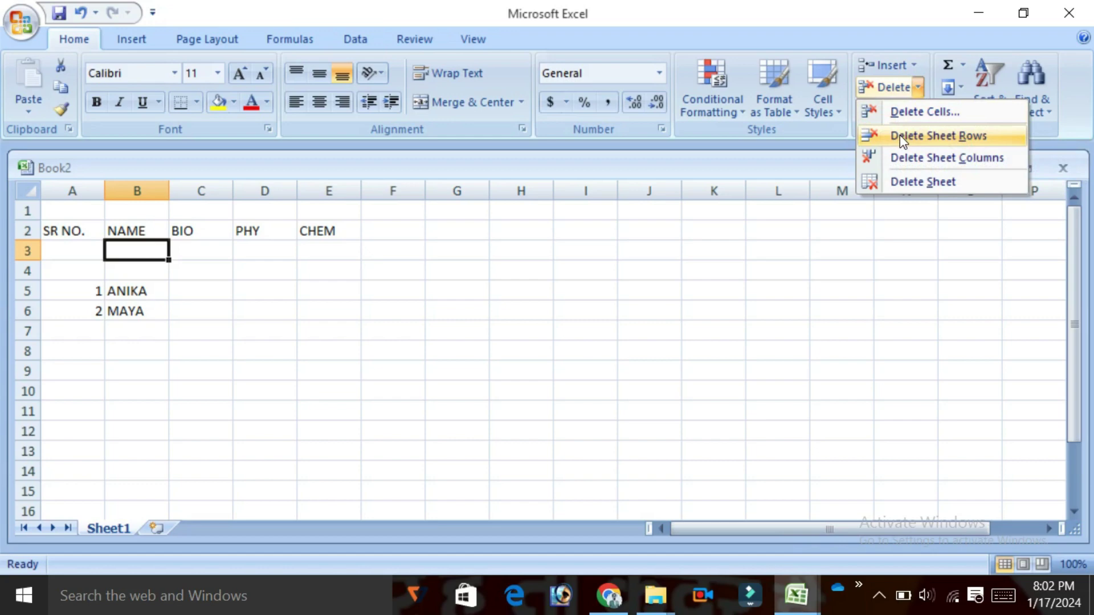
{"action": "left_click", "coordinate": [901, 135]}
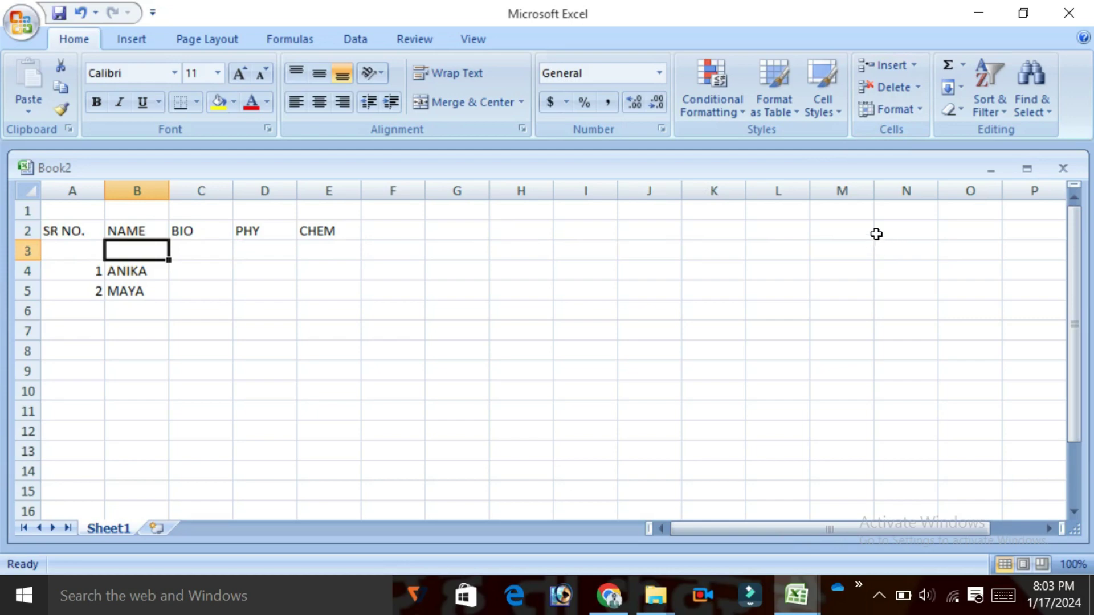
{"action": "left_click", "coordinate": [915, 89]}
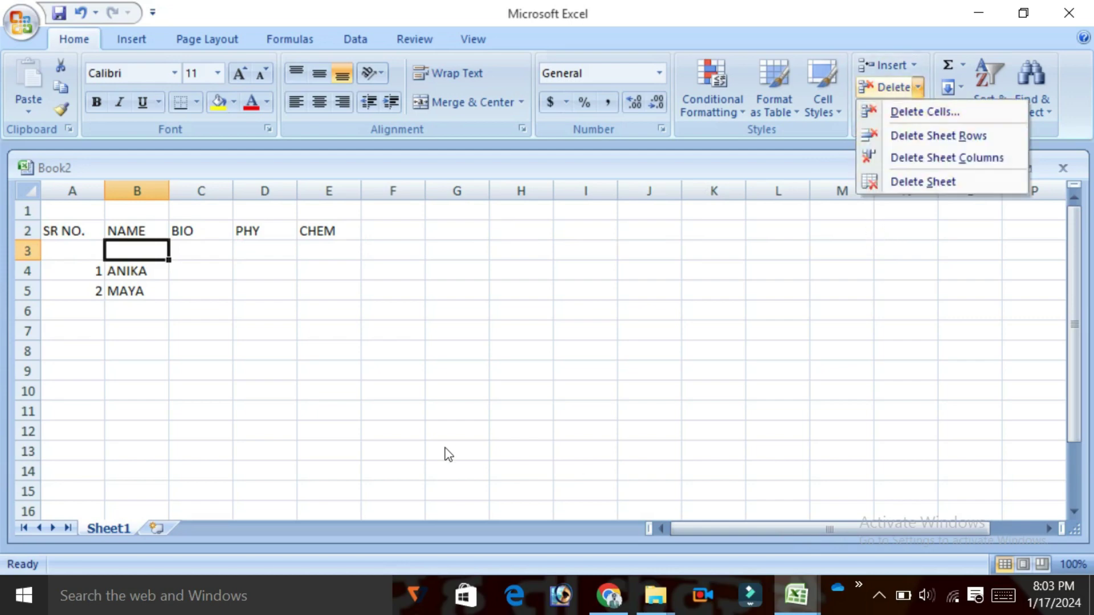
{"action": "left_click", "coordinate": [320, 233]}
{"action": "left_click", "coordinate": [319, 228]}
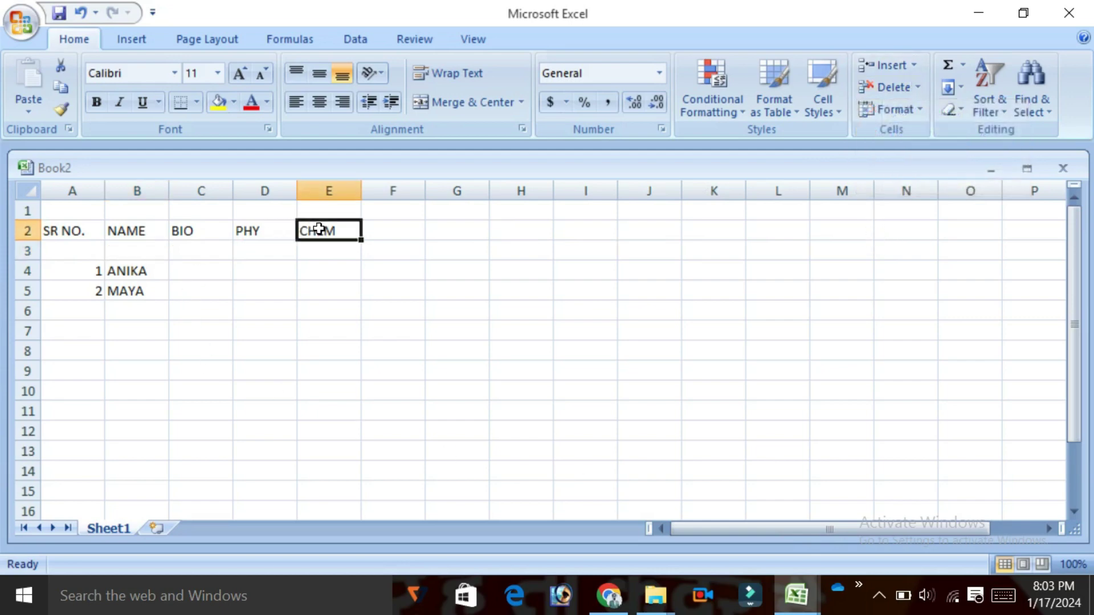
{"action": "left_click", "coordinate": [919, 89]}
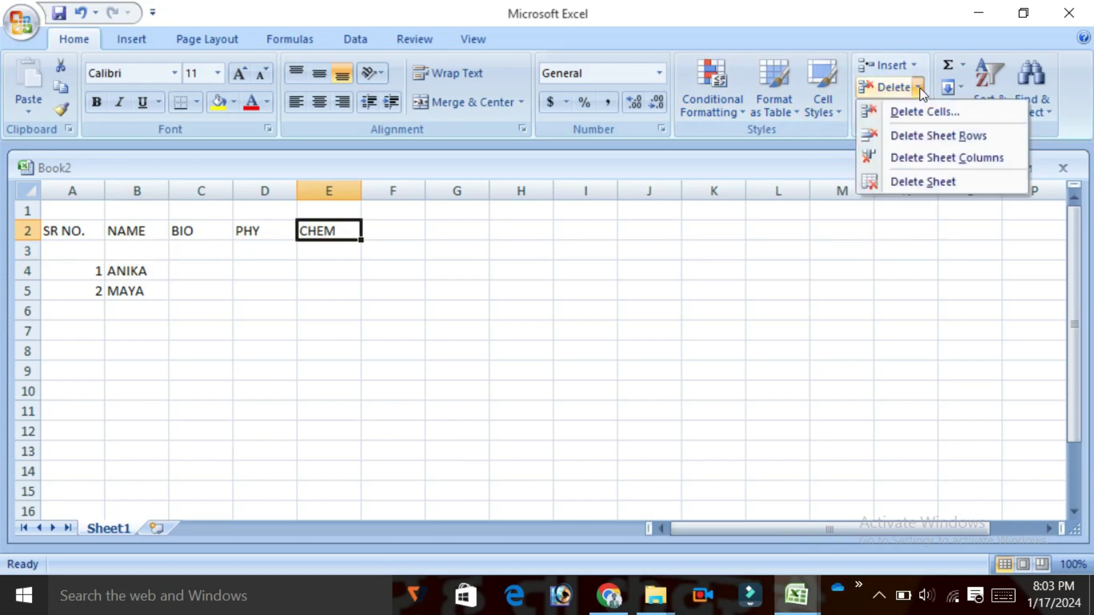
{"action": "left_click", "coordinate": [913, 154]}
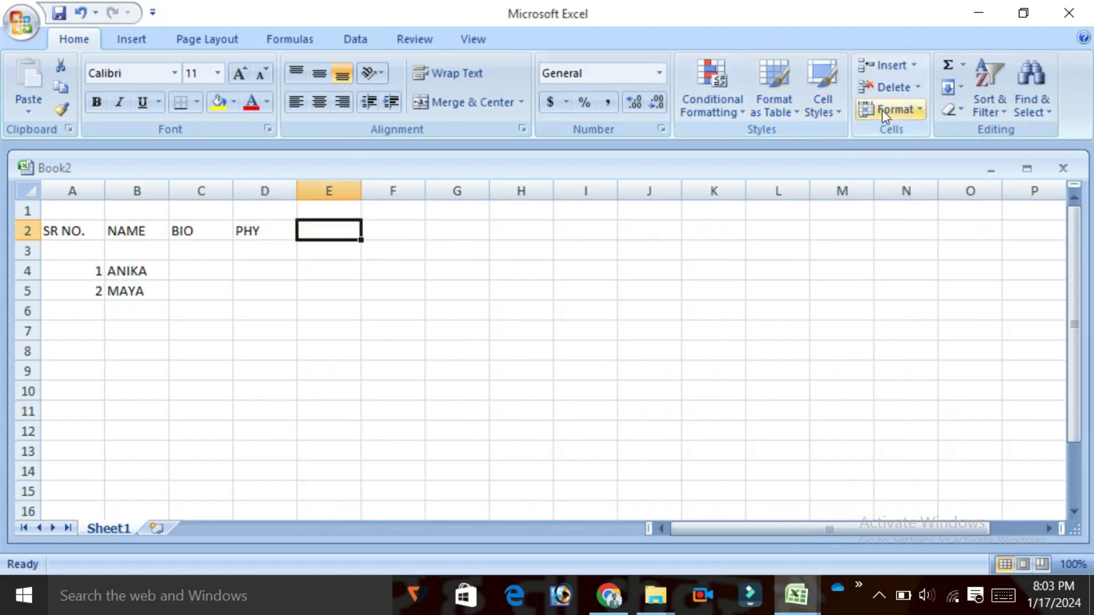
Delete the remaining empty row 3 so the students sit in rows 3–4.
{"action": "left_click", "coordinate": [201, 337]}
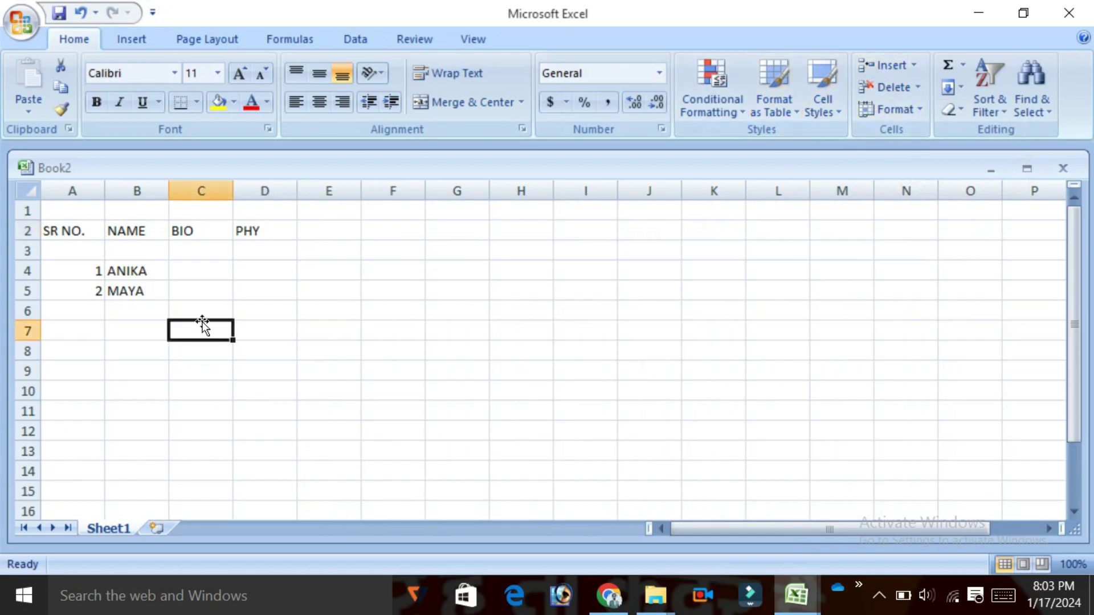
{"action": "left_click", "coordinate": [203, 255]}
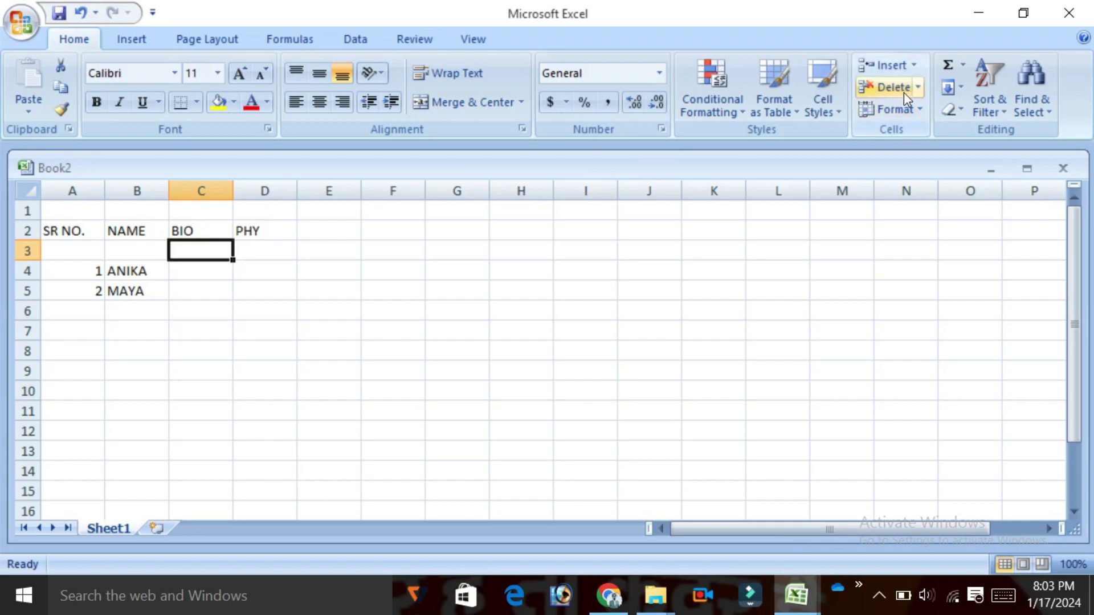
{"action": "left_click", "coordinate": [918, 88]}
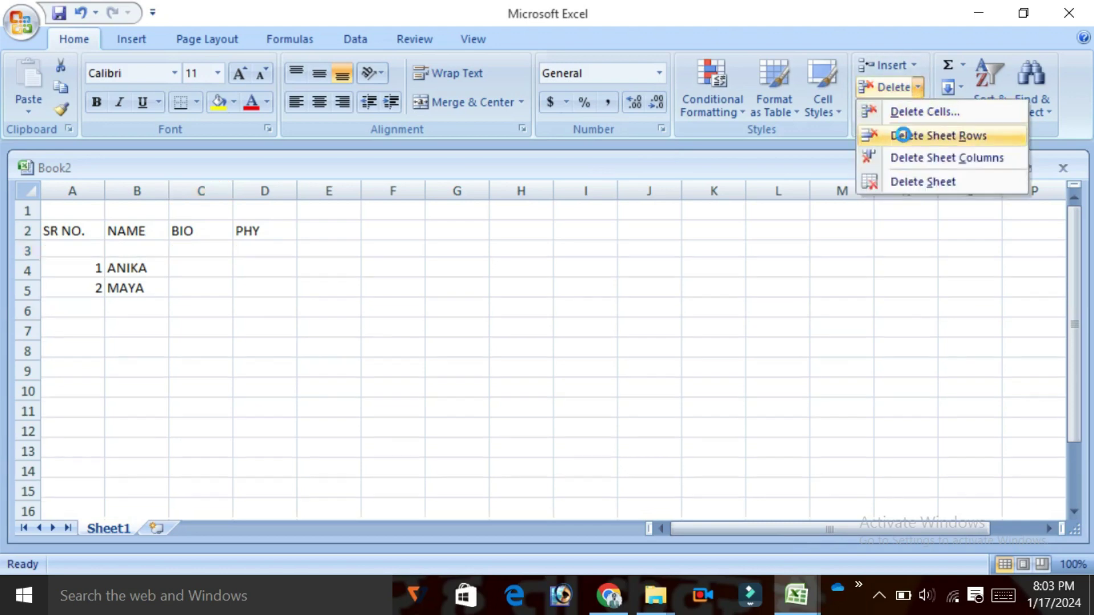
{"action": "left_click", "coordinate": [907, 137]}
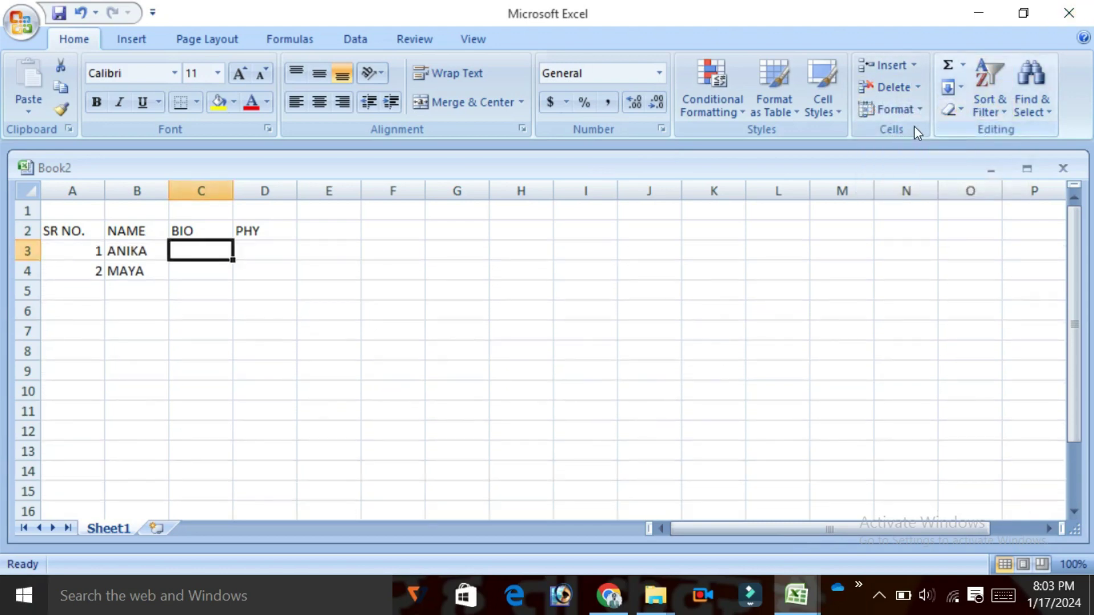
Set row 3's height to 20 using Format > Row Height.
{"action": "left_click", "coordinate": [920, 109]}
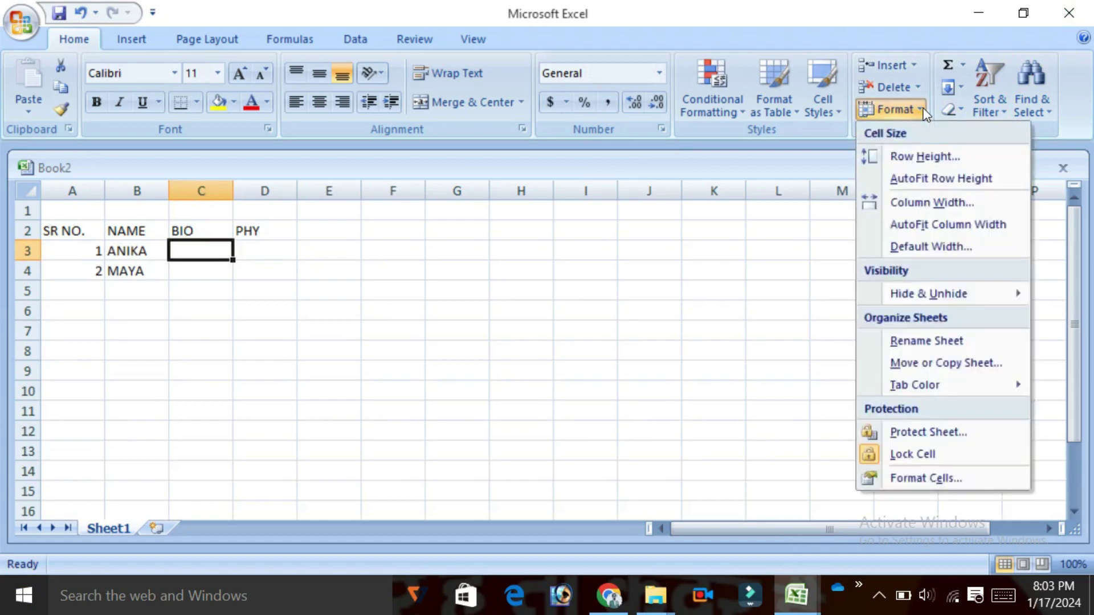
{"action": "left_click", "coordinate": [908, 157]}
{"action": "type", "text": "20"}
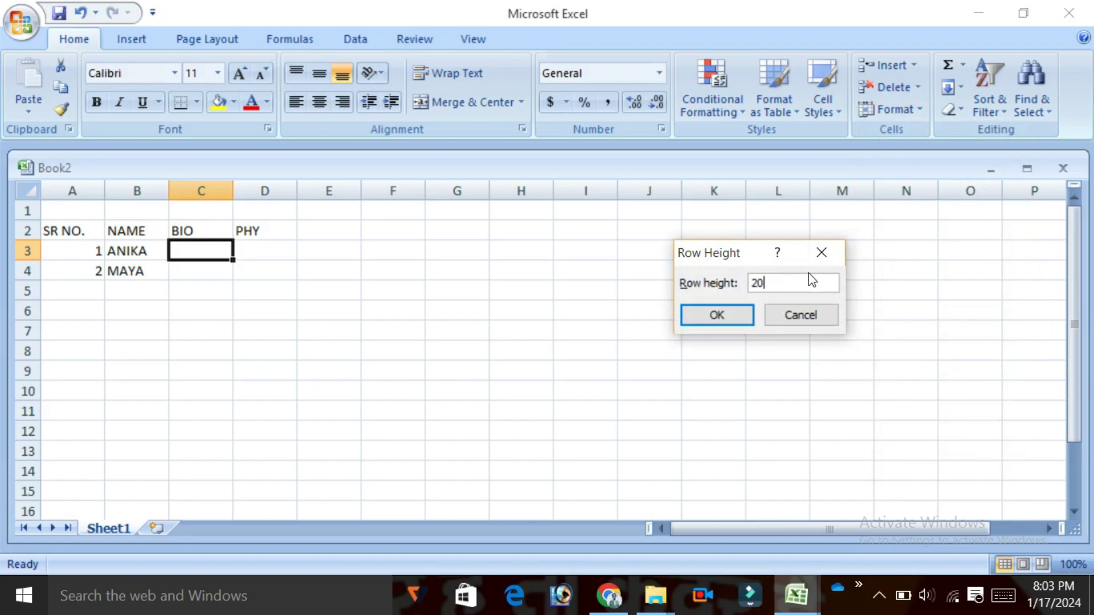
{"action": "left_click", "coordinate": [733, 314]}
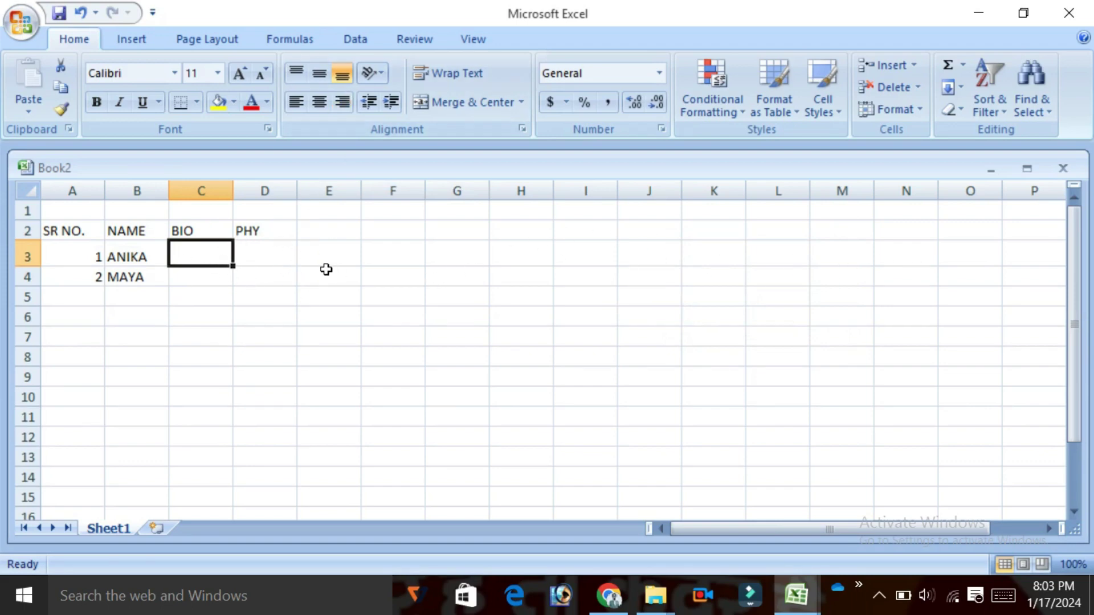
{"action": "left_click", "coordinate": [915, 110]}
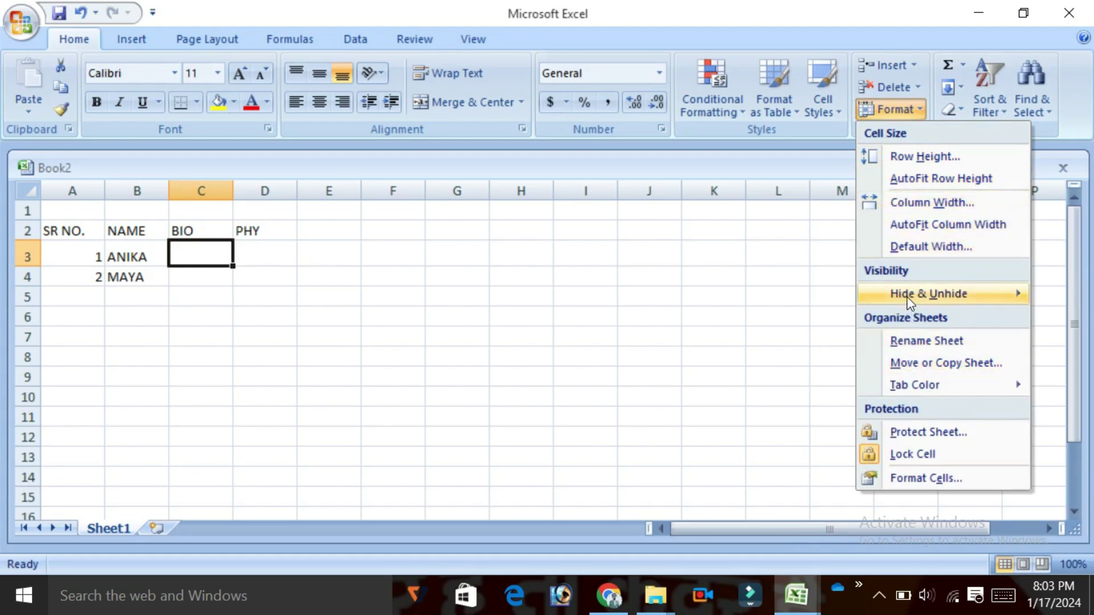
{"action": "mouse_move", "coordinate": [928, 293]}
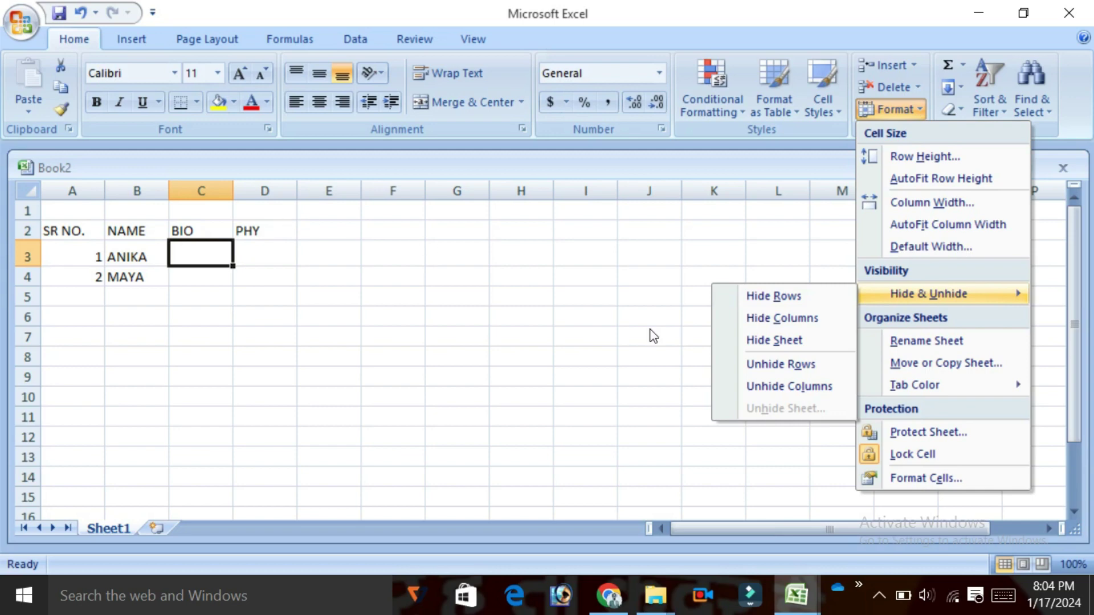
{"action": "left_click", "coordinate": [560, 271]}
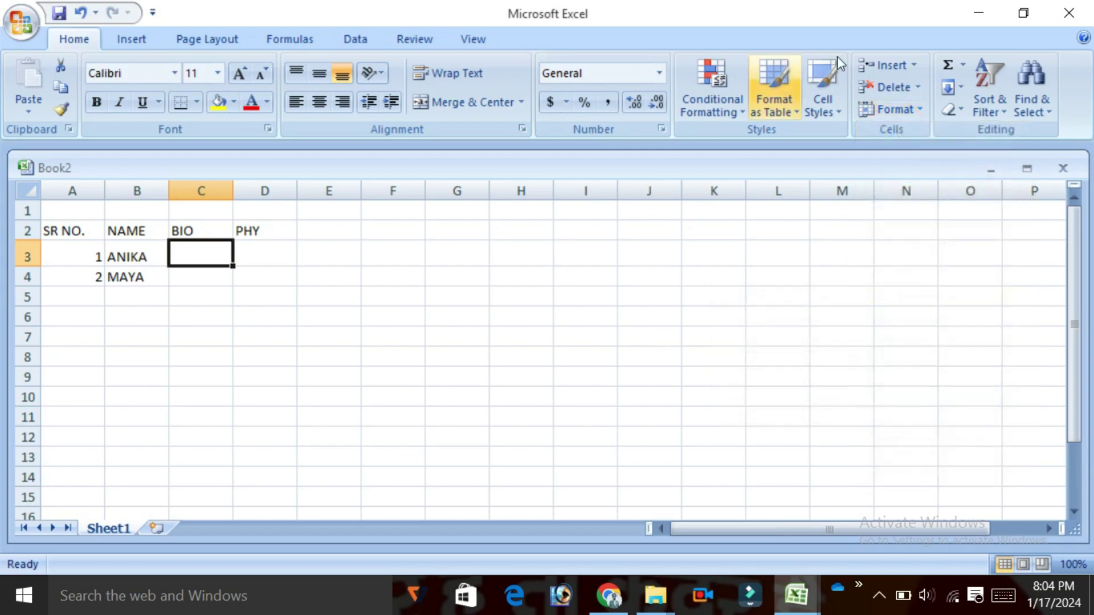
{"action": "left_click", "coordinate": [914, 108]}
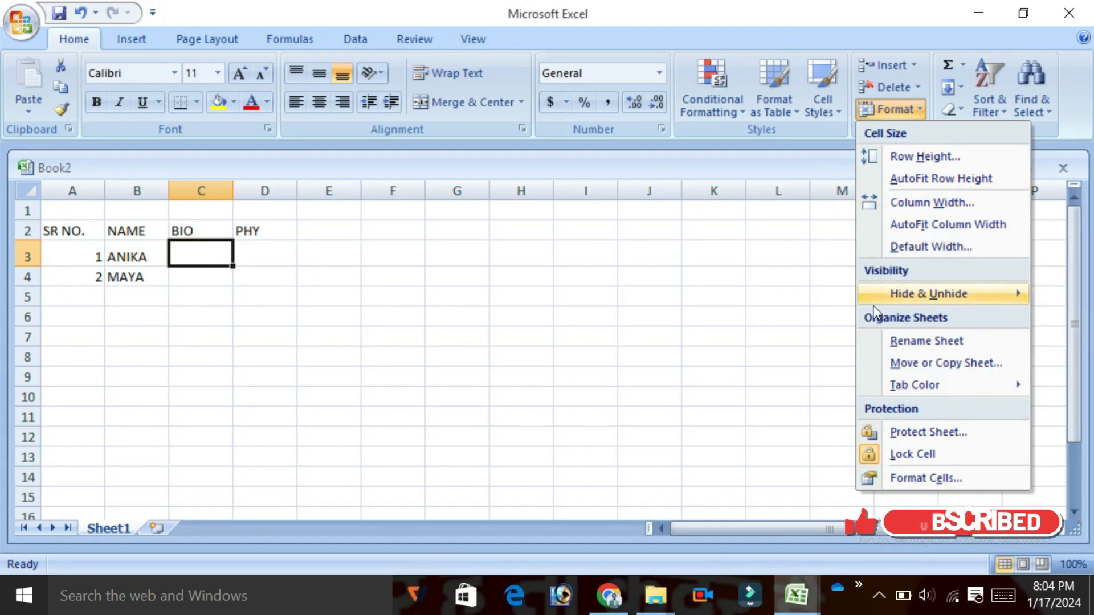
{"action": "left_click", "coordinate": [605, 334]}
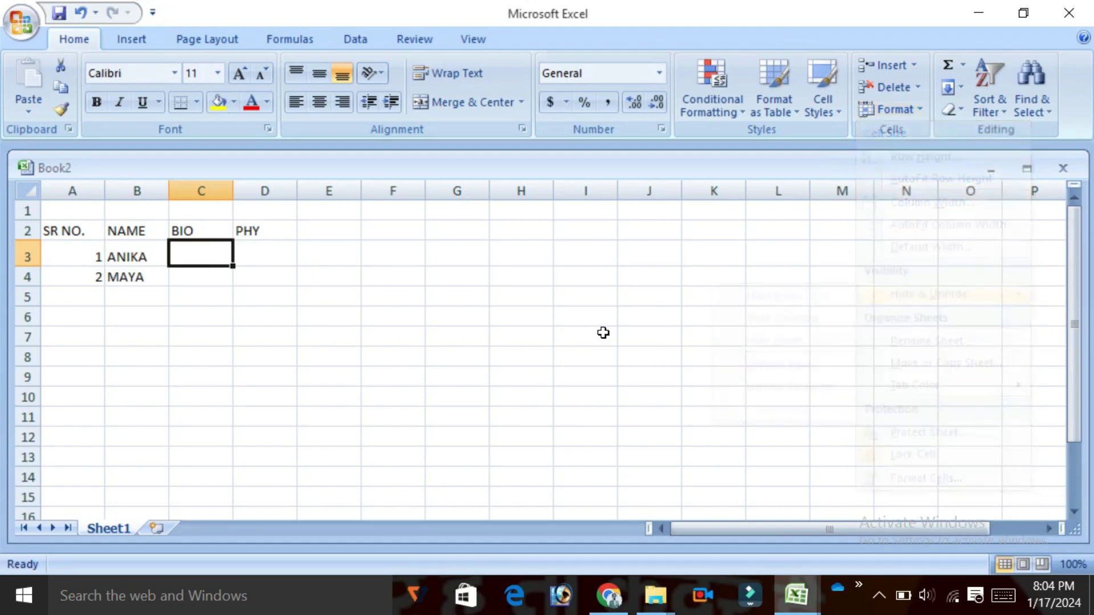